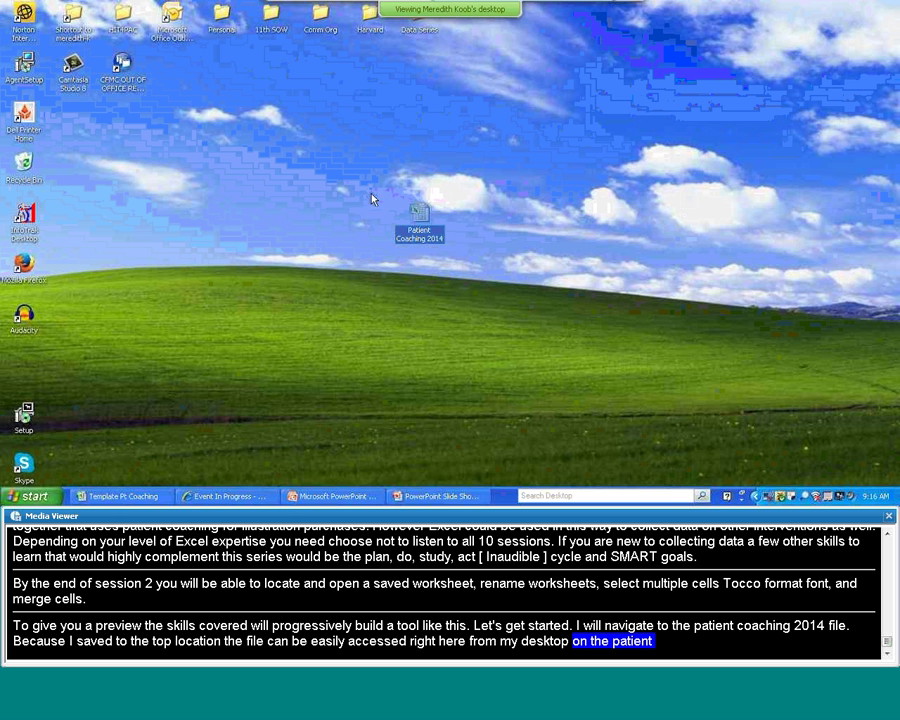
Step: Open the Patient Coaching 2014 workbook from the desktop
{"action": "right_click", "coordinate": [28, 495]}
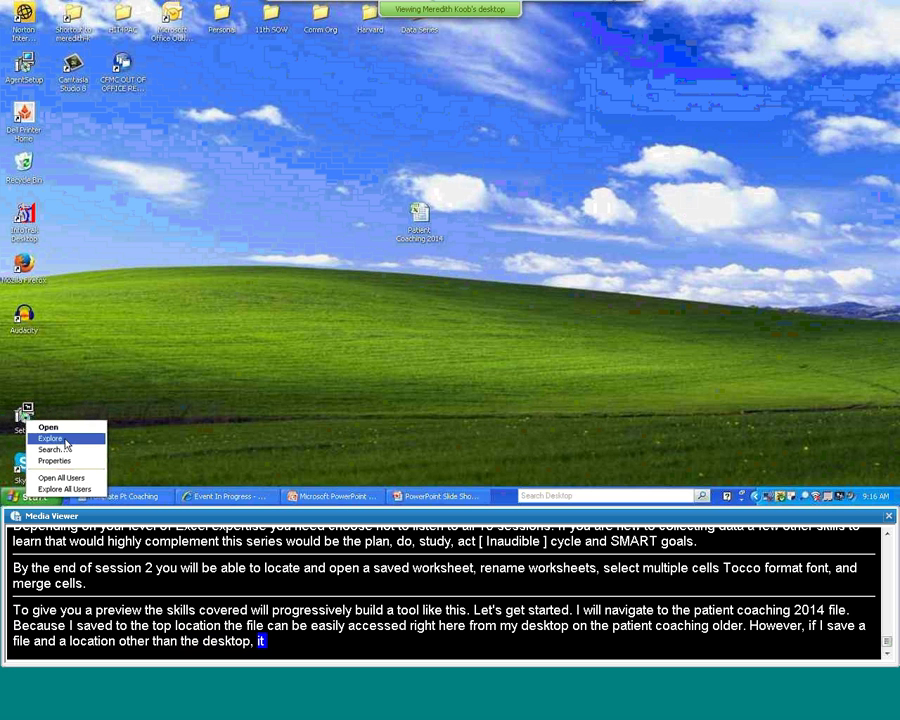
{"action": "key", "text": "Escape"}
{"action": "double_click", "coordinate": [424, 219]}
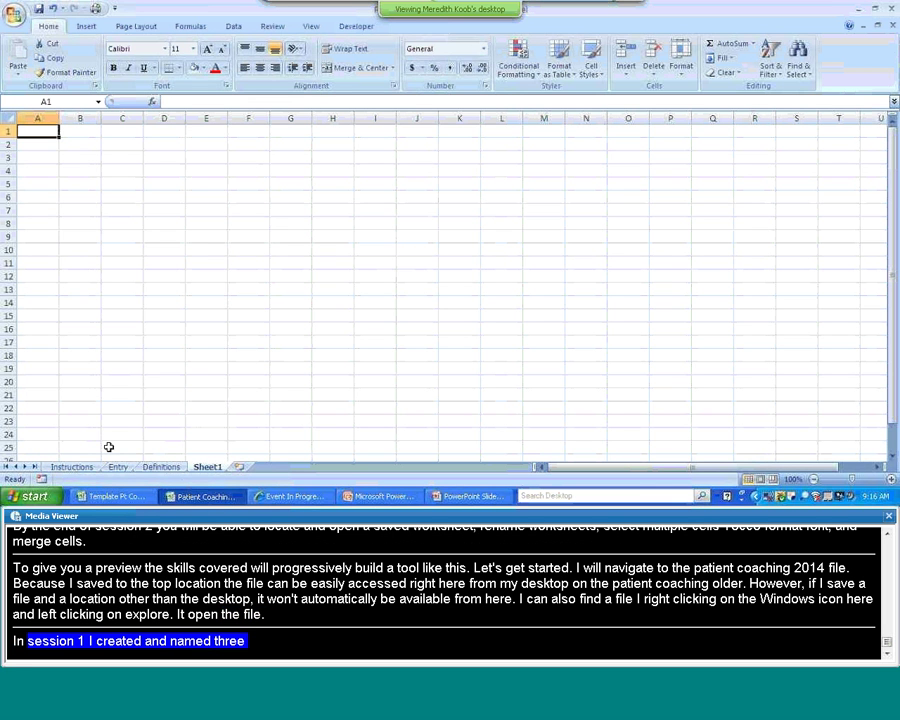
Step: Move the Definitions worksheet before Entry and rename Sheet1 as Rename
{"action": "left_click", "coordinate": [158, 467]}
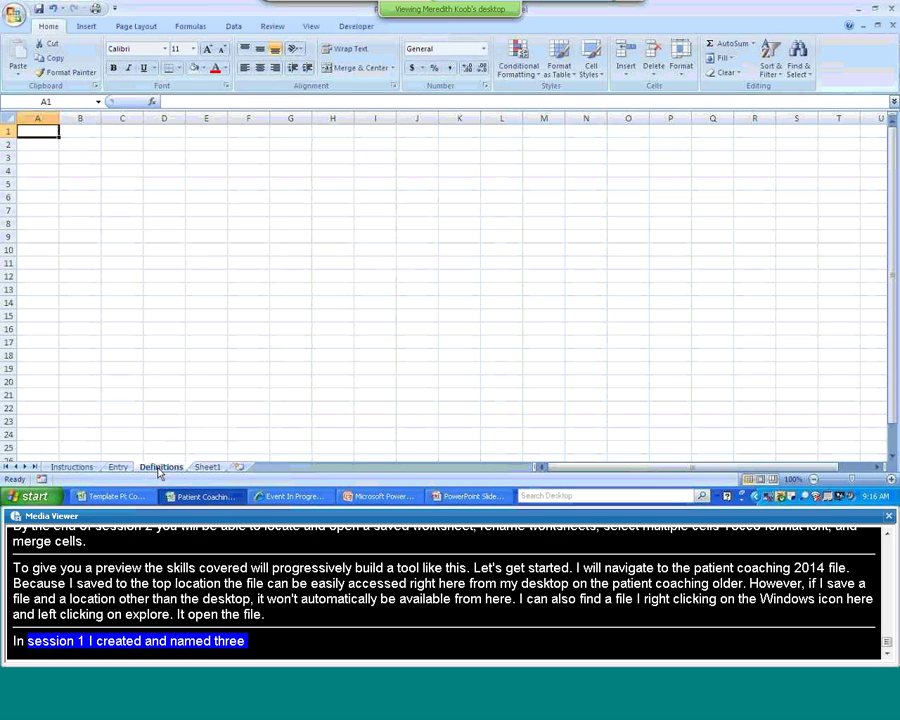
{"action": "left_click_drag", "start_coordinate": [158, 472], "coordinate": [122, 473]}
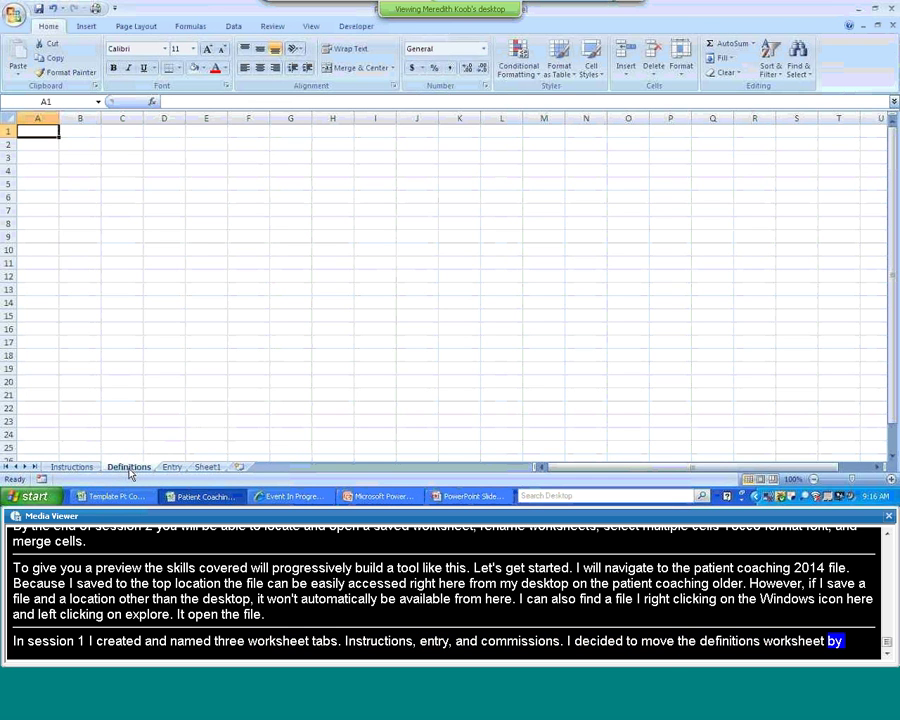
{"action": "left_click", "coordinate": [207, 467]}
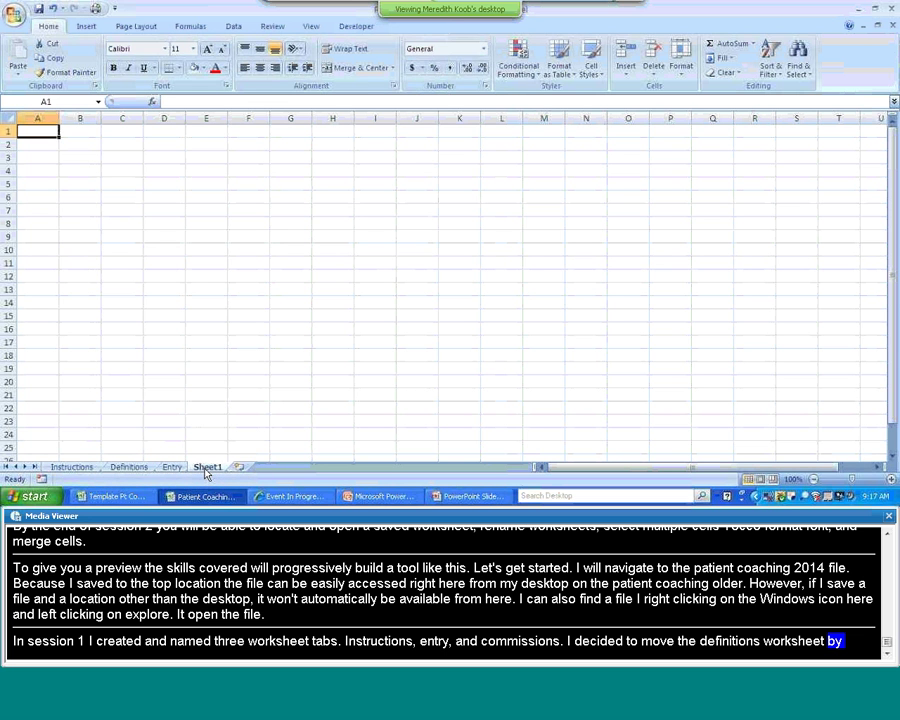
{"action": "double_click", "coordinate": [207, 467]}
{"action": "type", "text": "R"}
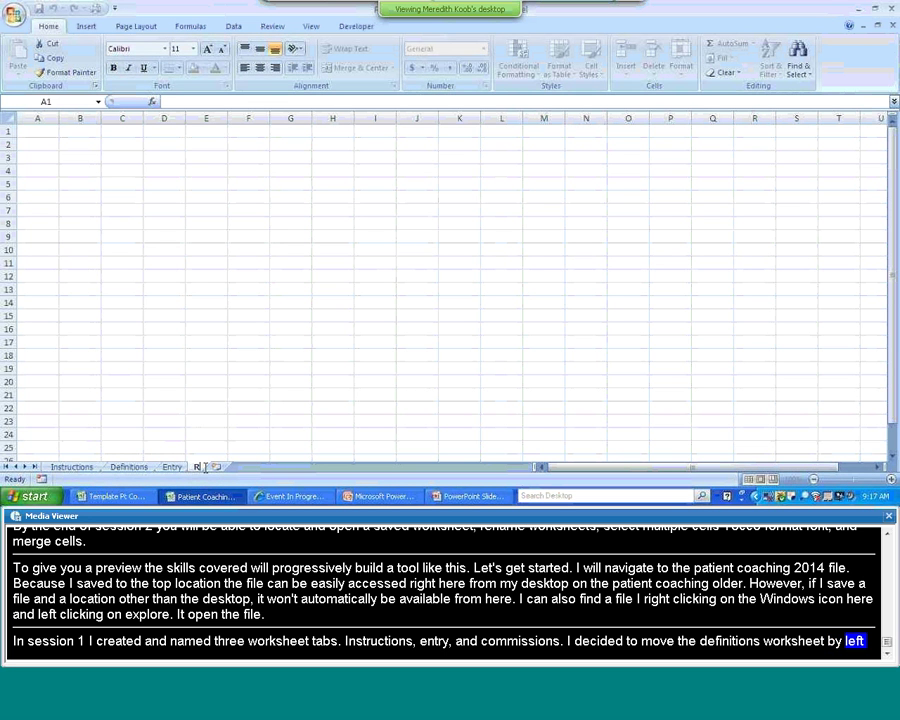
{"action": "type", "text": "ename"}
{"action": "key", "text": "Return"}
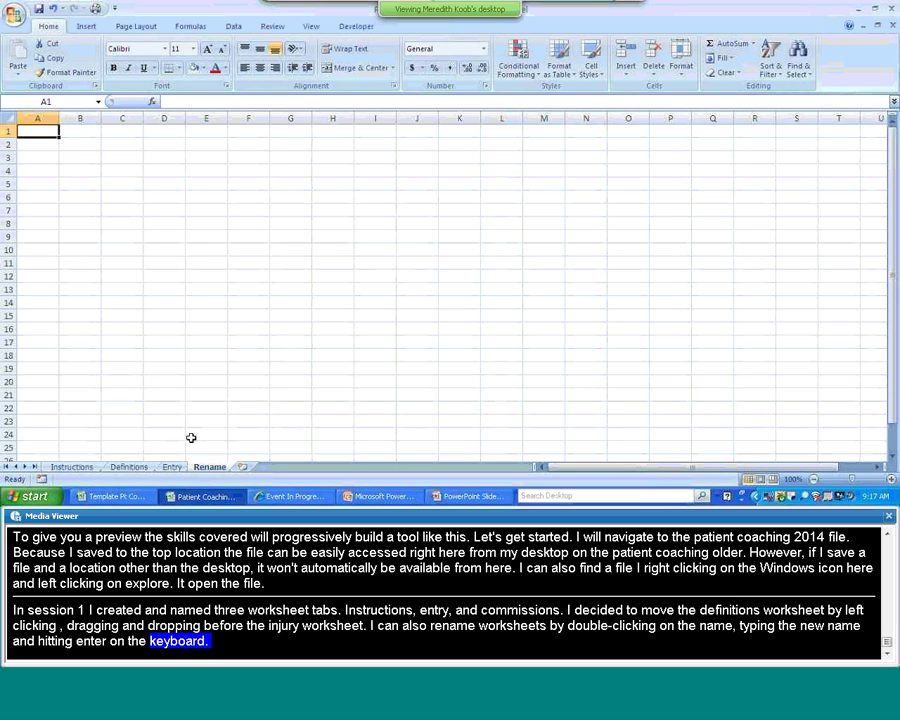
Step: On the Instructions worksheet, try selecting the range D5:F18 and clear the contents of cell A1
{"action": "left_click", "coordinate": [80, 467]}
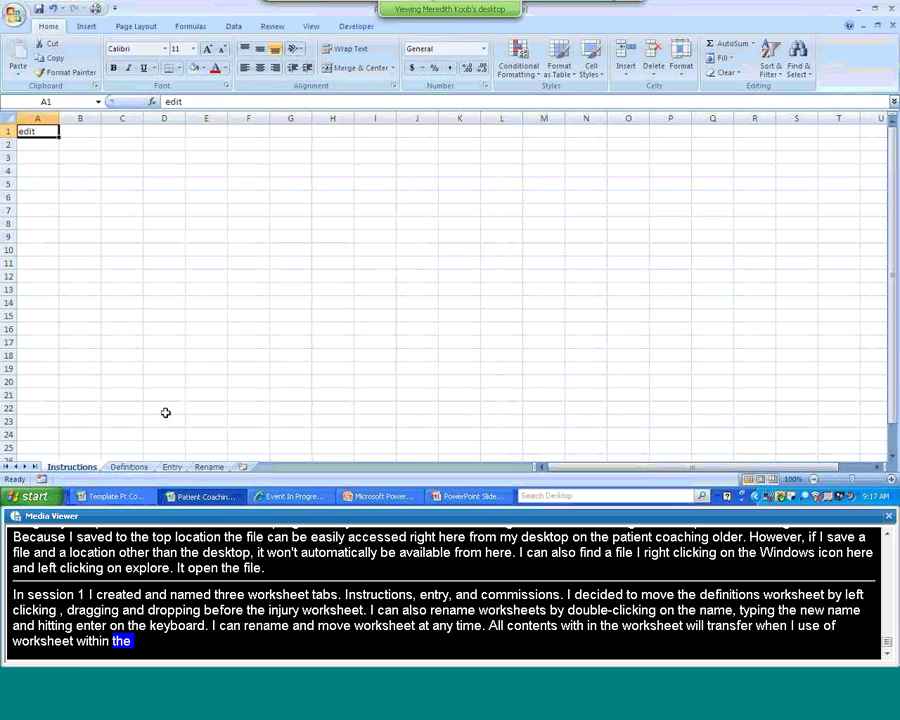
{"action": "left_click", "coordinate": [160, 183]}
{"action": "left_click_drag", "start_coordinate": [160, 183], "coordinate": [249, 349]}
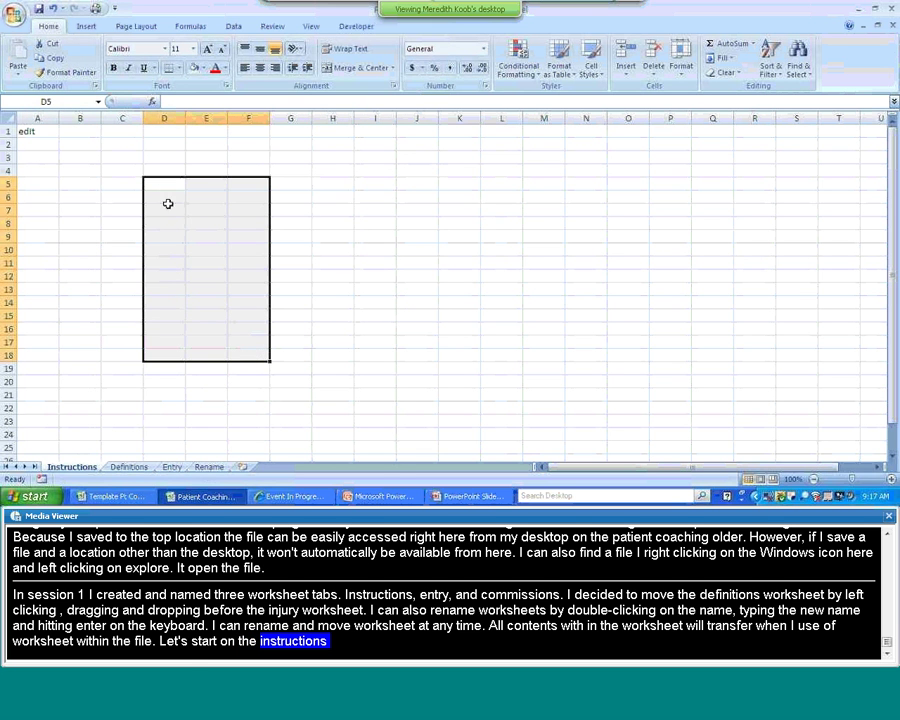
{"action": "left_click", "coordinate": [165, 186]}
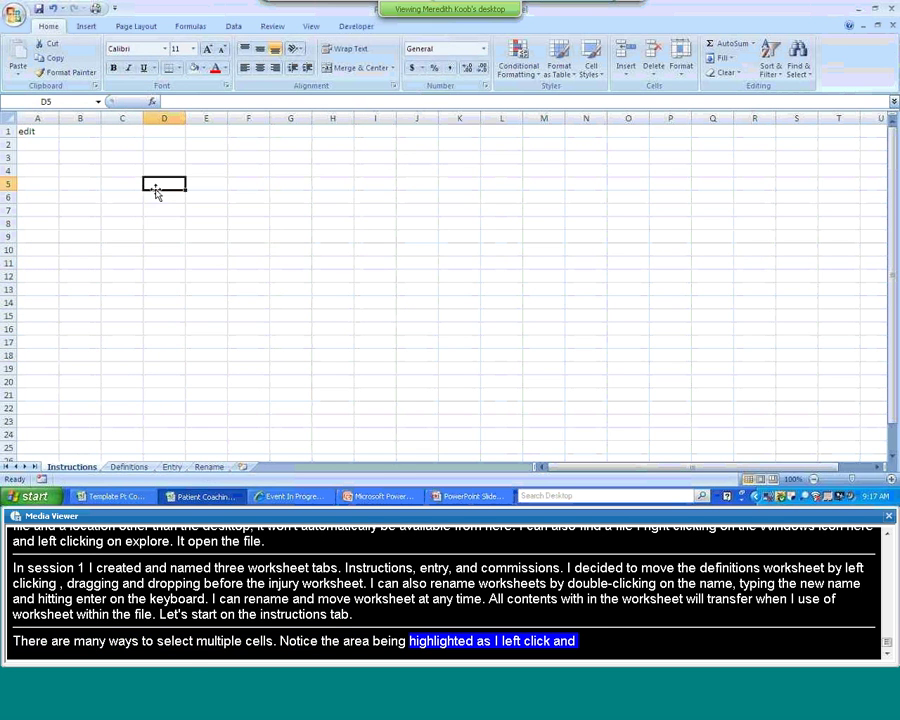
{"action": "left_click", "coordinate": [40, 129]}
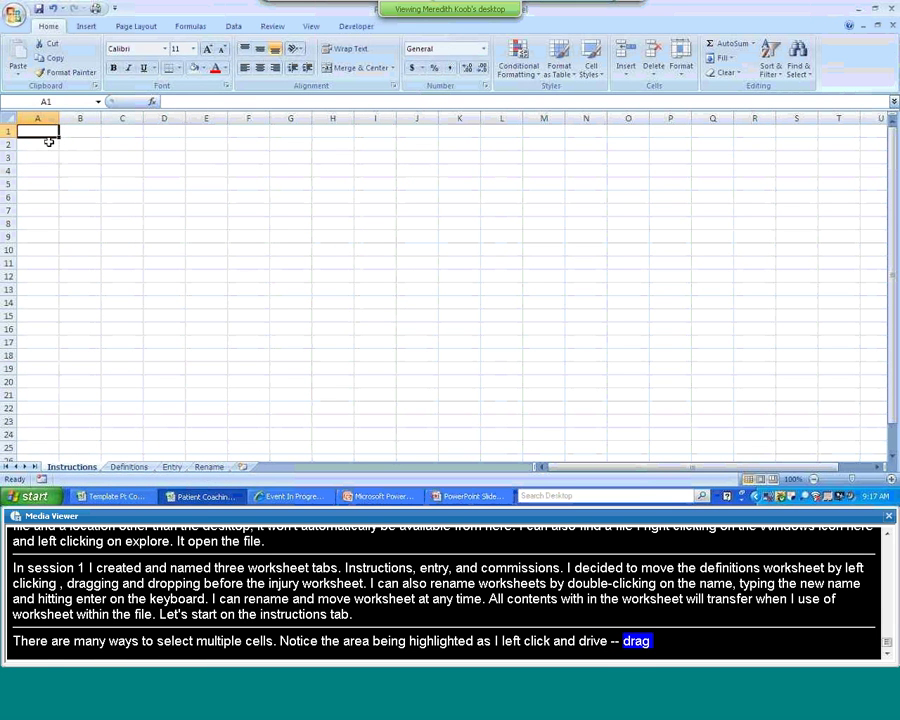
Step: Try selecting all of row 1, all of column A and the entire worksheet, clearing the selection at the end
{"action": "left_click", "coordinate": [10, 131]}
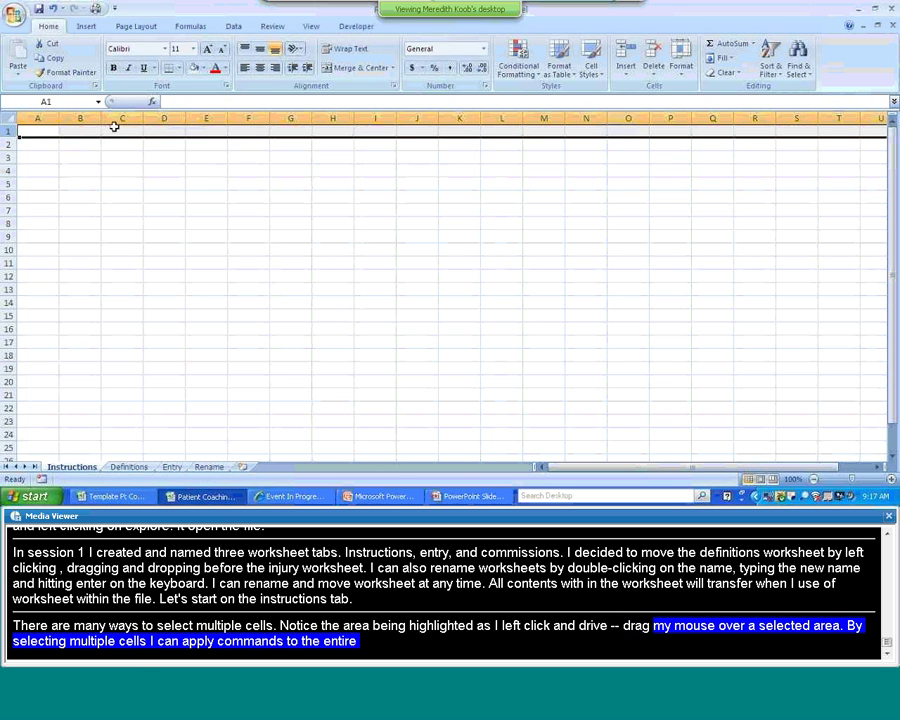
{"action": "left_click", "coordinate": [42, 118]}
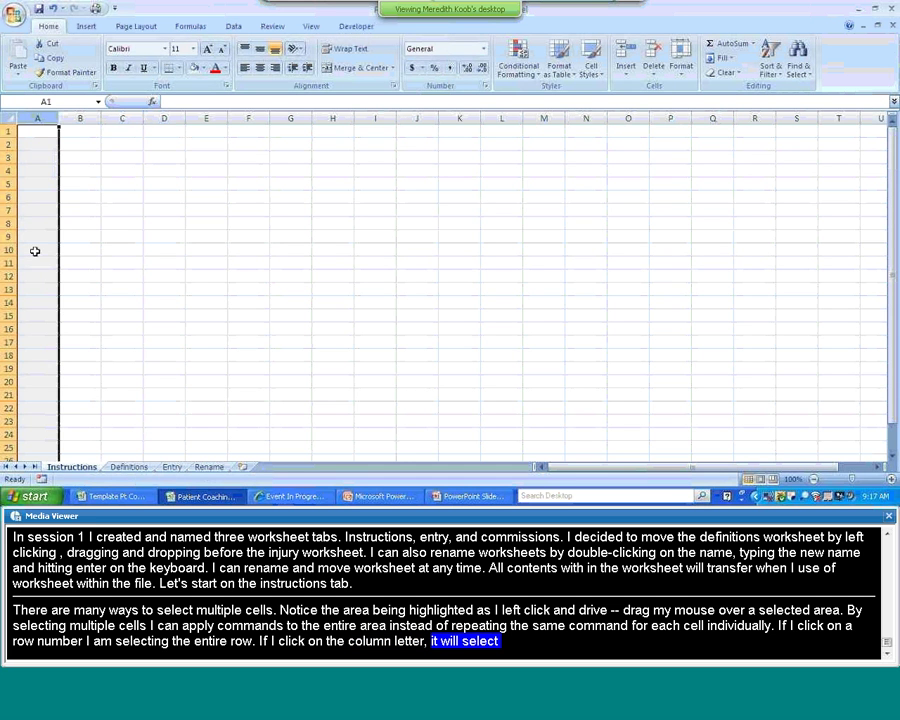
{"action": "left_click", "coordinate": [121, 196]}
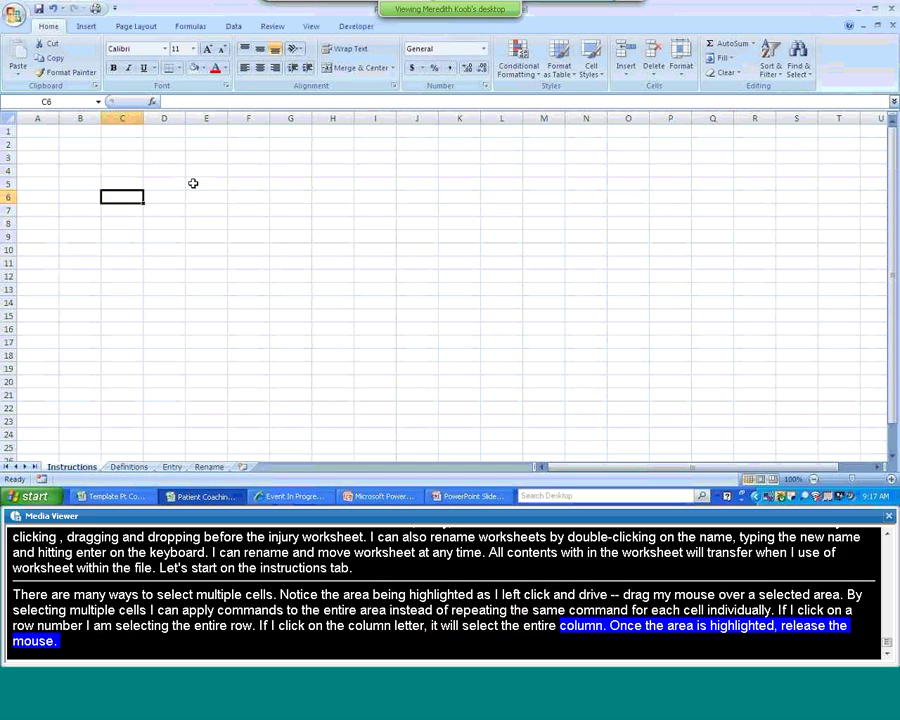
{"action": "left_click", "coordinate": [250, 170]}
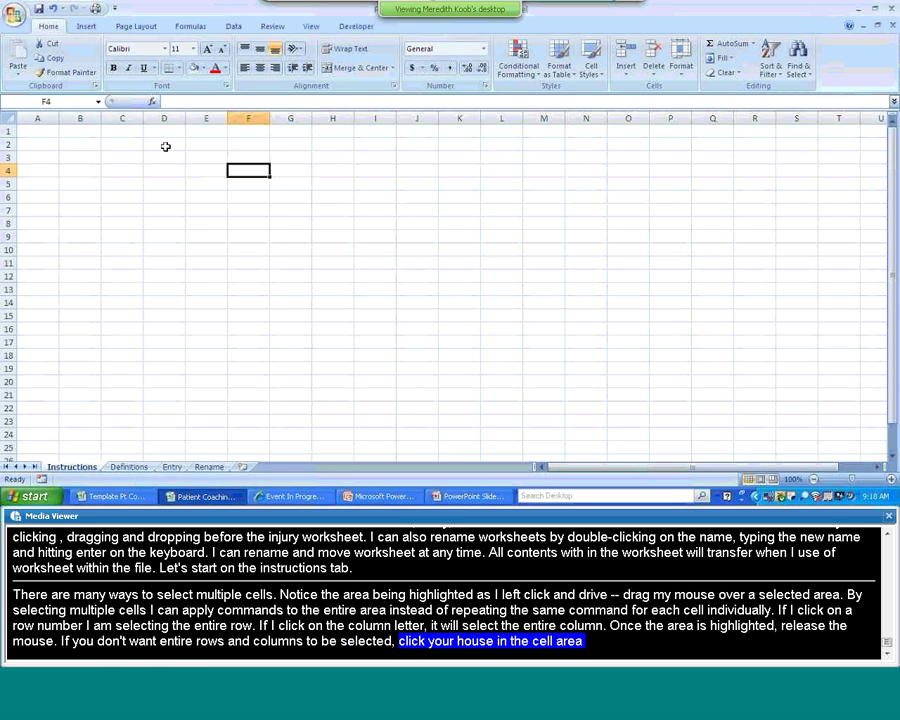
{"action": "left_click", "coordinate": [6, 117]}
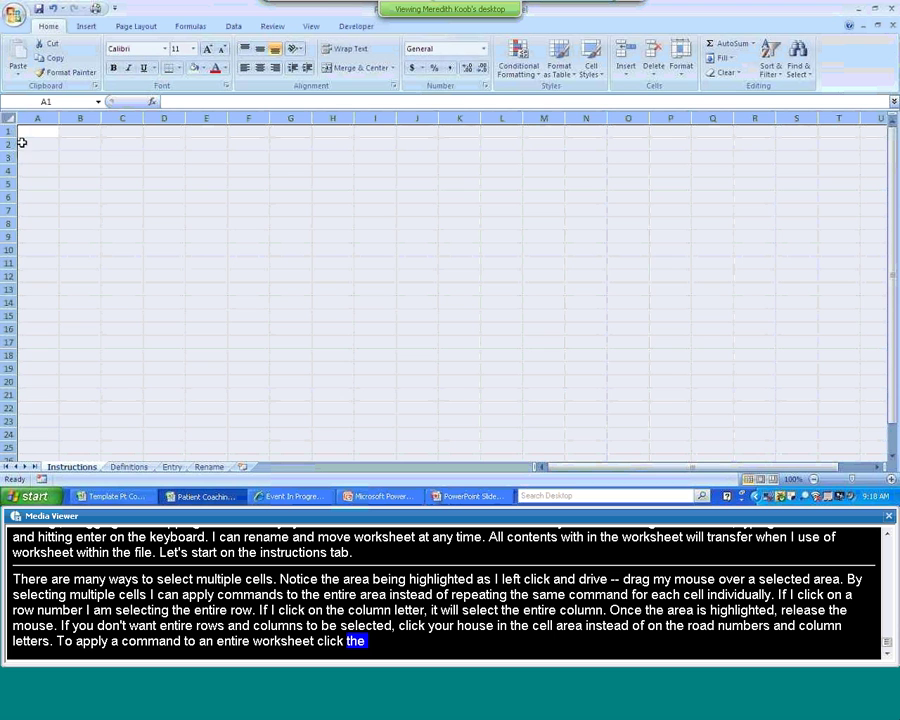
{"action": "left_click", "coordinate": [204, 211]}
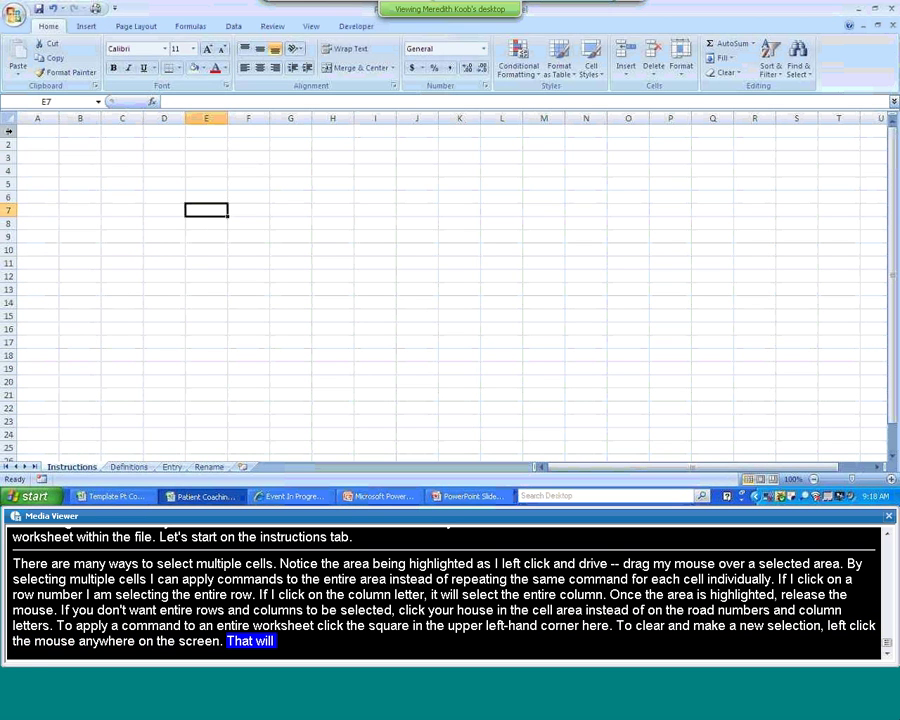
Step: Format rows 1 and 2 as bold with font size 14
{"action": "left_click_drag", "start_coordinate": [8, 131], "coordinate": [8, 145]}
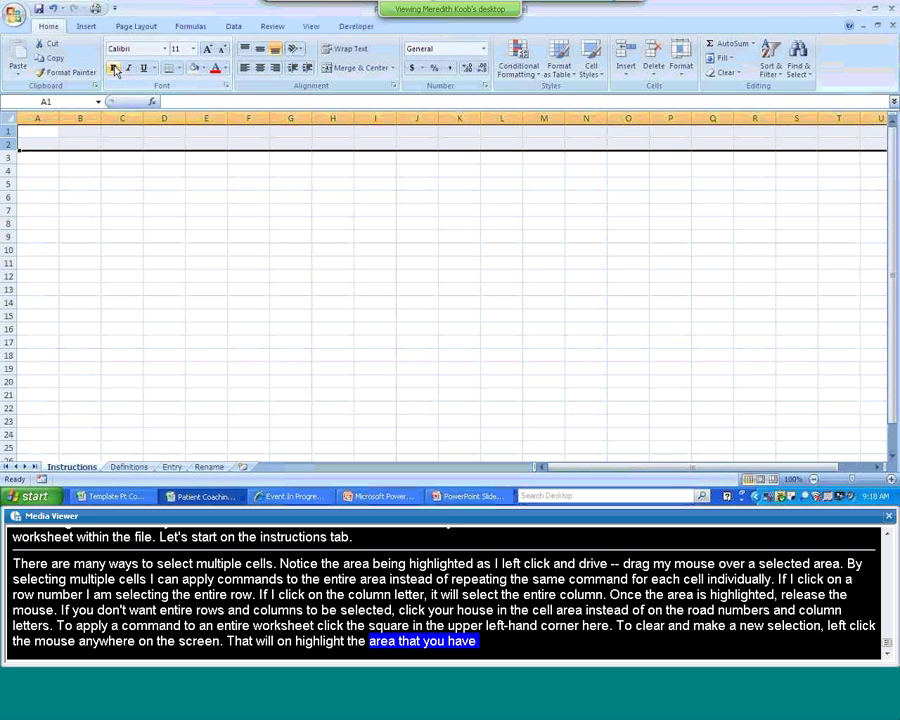
{"action": "left_click", "coordinate": [193, 49]}
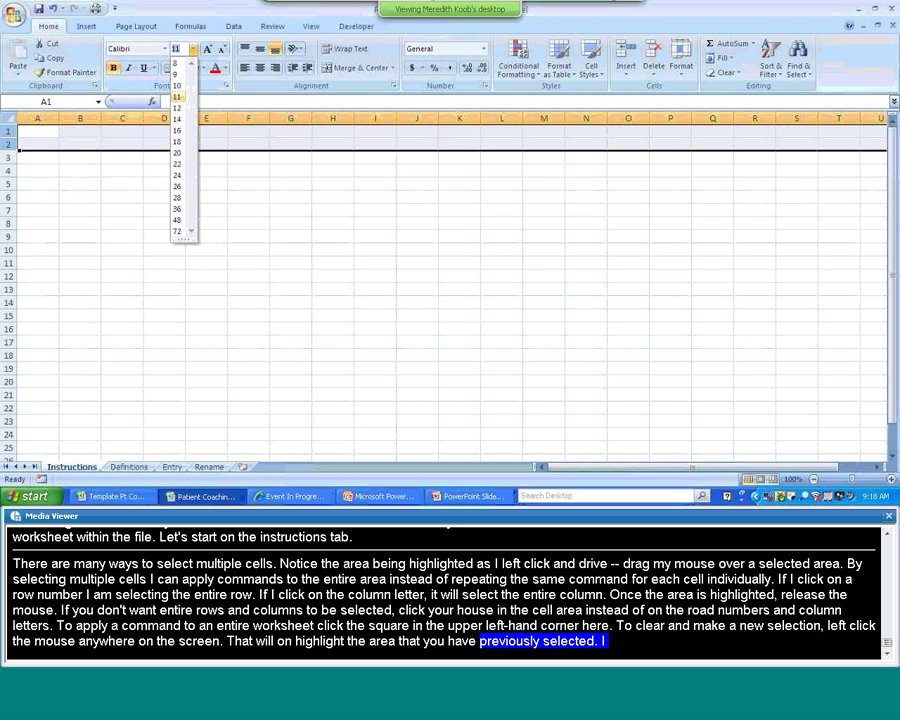
{"action": "left_click", "coordinate": [177, 119]}
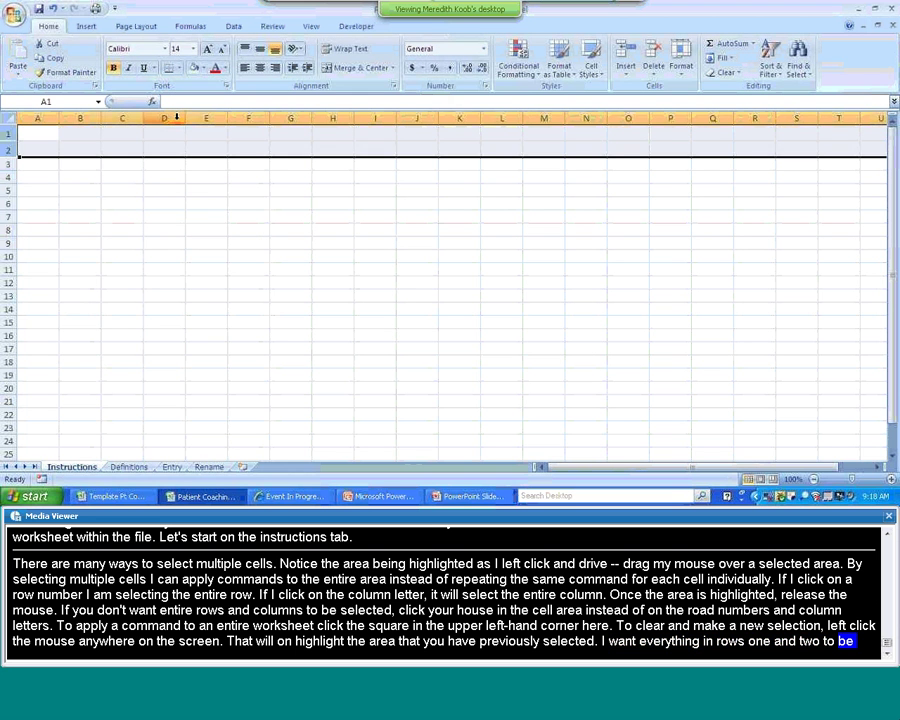
Step: Enter the heading "Instructions" in cell A1
{"action": "left_click", "coordinate": [40, 130]}
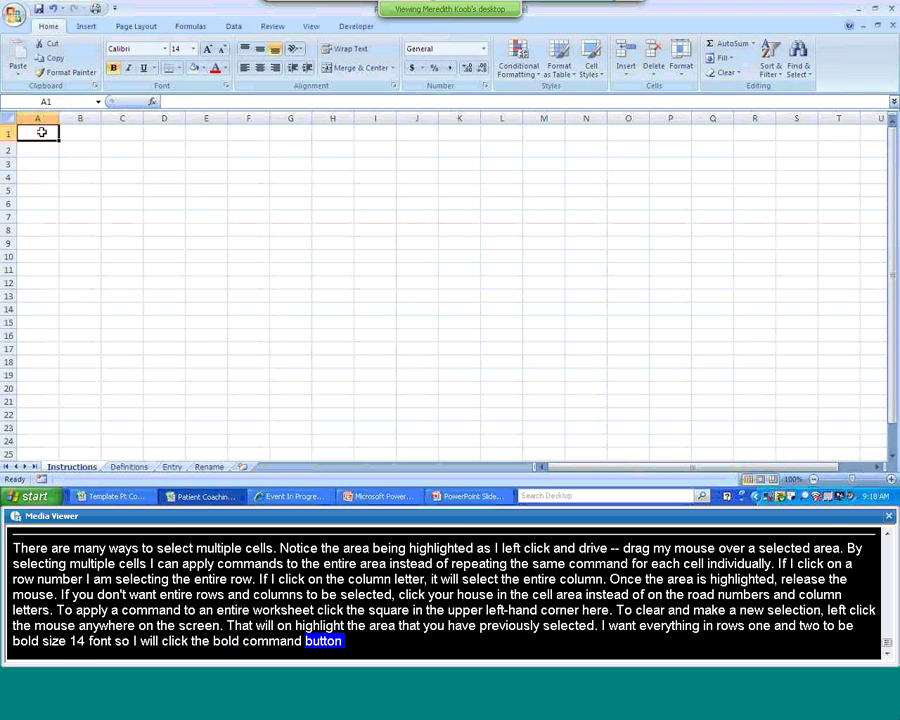
{"action": "type", "text": "Instructions"}
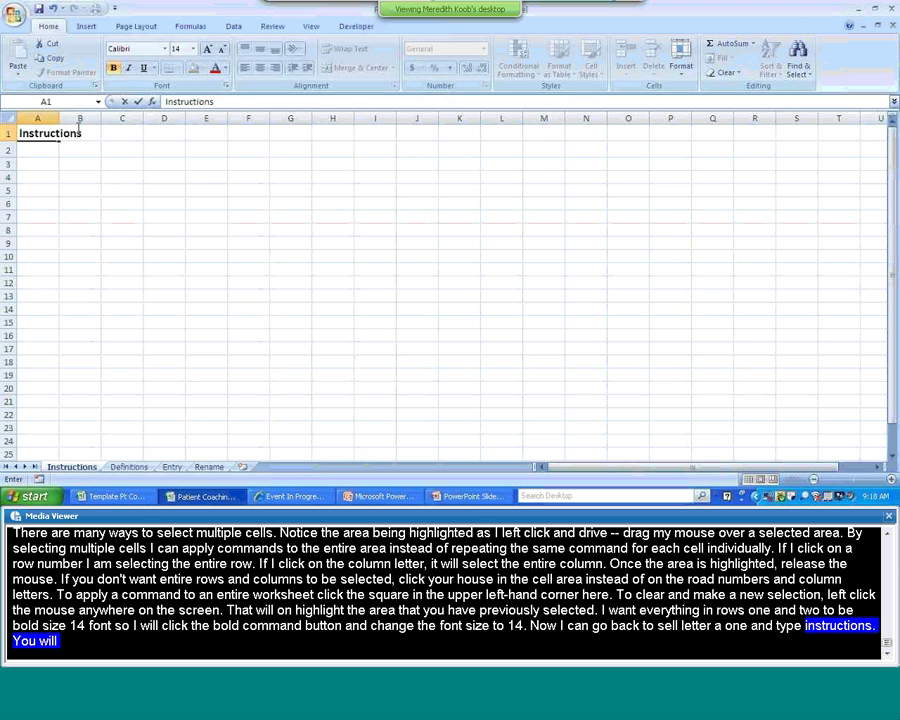
{"action": "left_click", "coordinate": [40, 137]}
{"action": "left_click", "coordinate": [36, 147]}
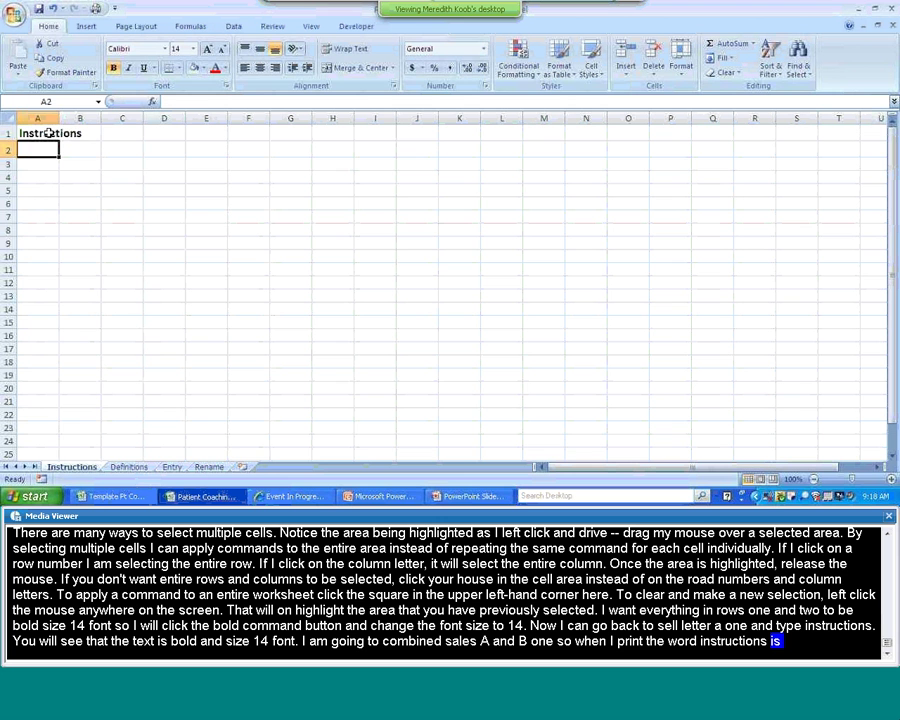
Step: Merge cells A1 and B1 without centering the heading
{"action": "left_click_drag", "start_coordinate": [48, 133], "coordinate": [73, 133]}
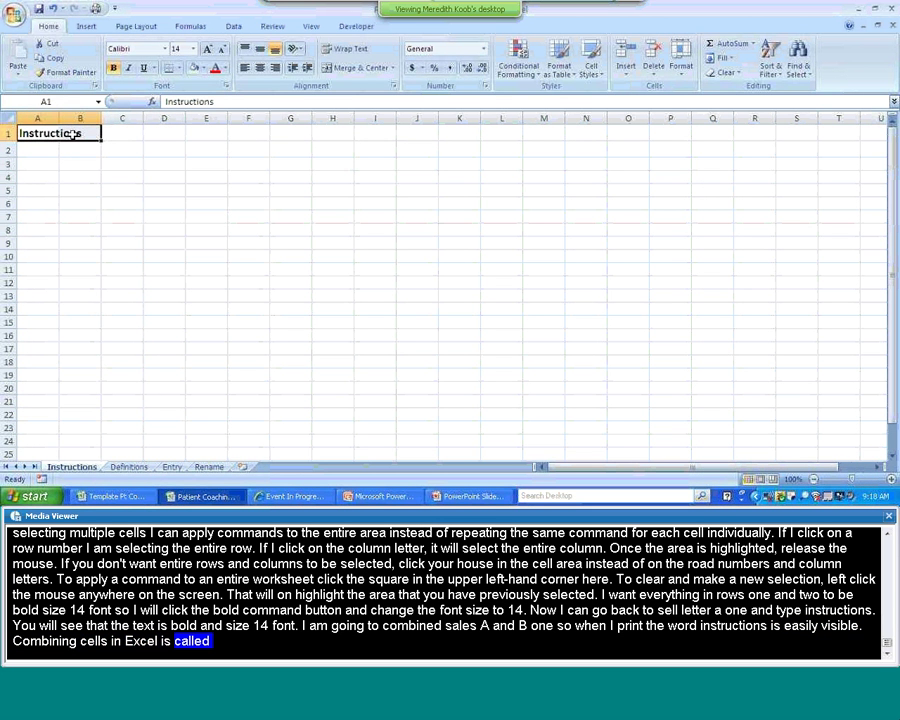
{"action": "left_click", "coordinate": [393, 68]}
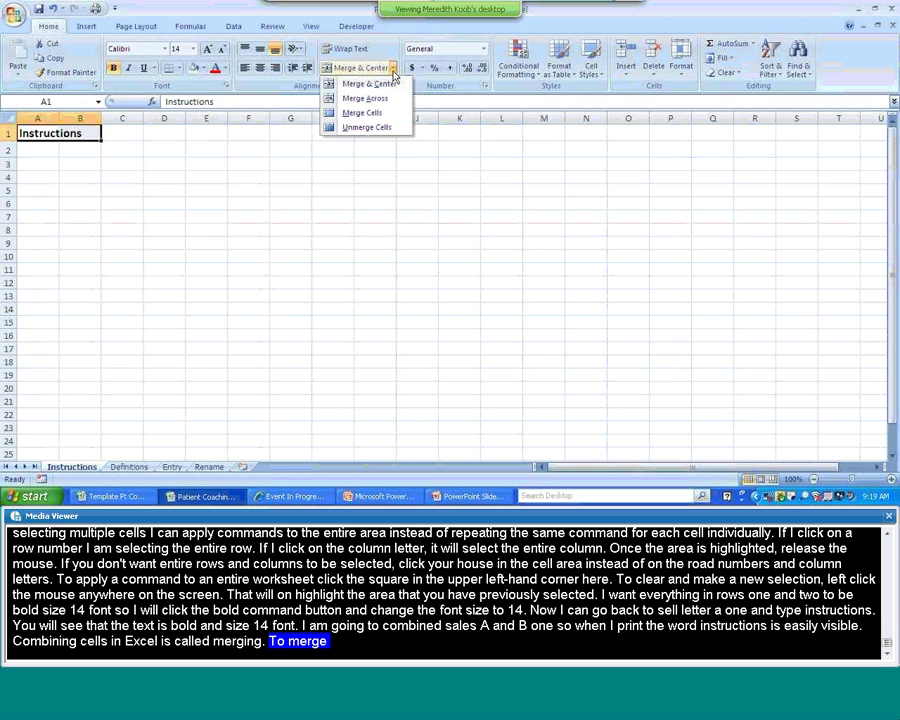
{"action": "left_click", "coordinate": [372, 112]}
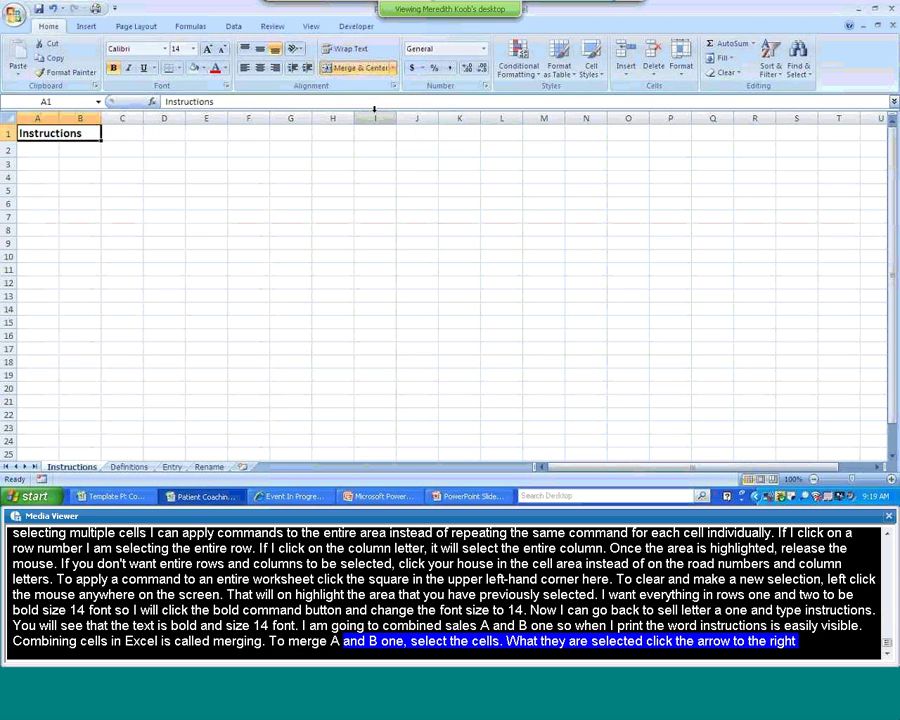
{"action": "left_click", "coordinate": [83, 146]}
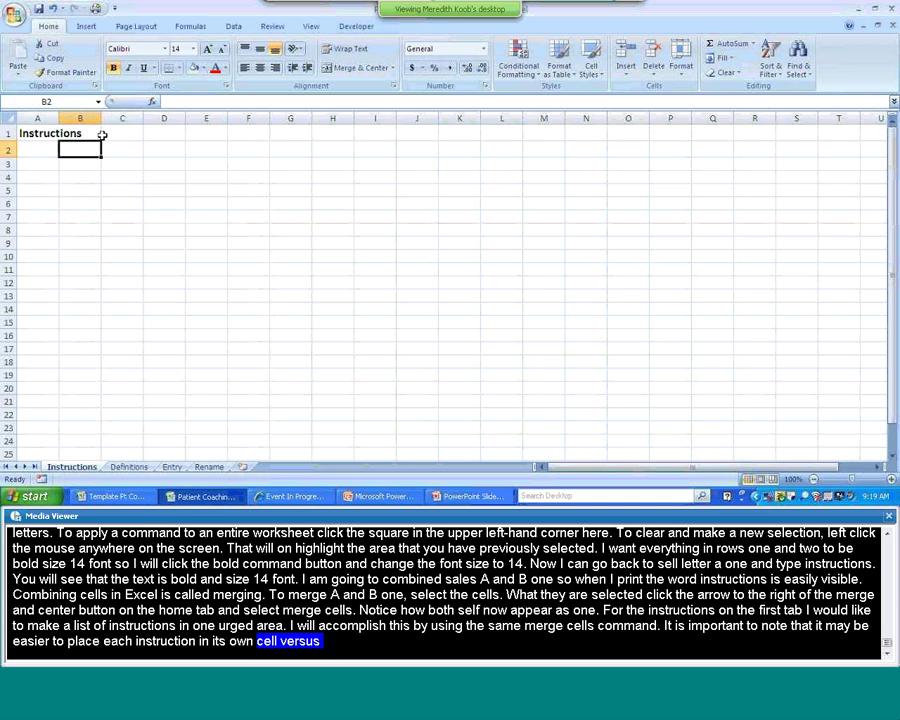
Step: Merge the range A3:I25 into one large cell for the list of instructions
{"action": "left_click", "coordinate": [37, 165]}
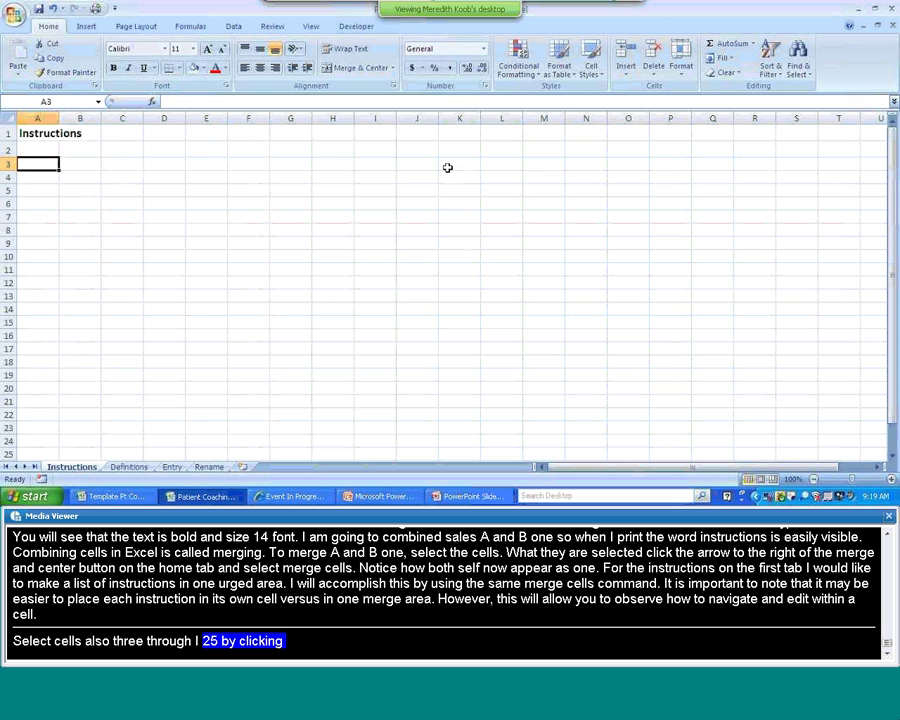
{"action": "left_click", "coordinate": [369, 457], "text": "shift"}
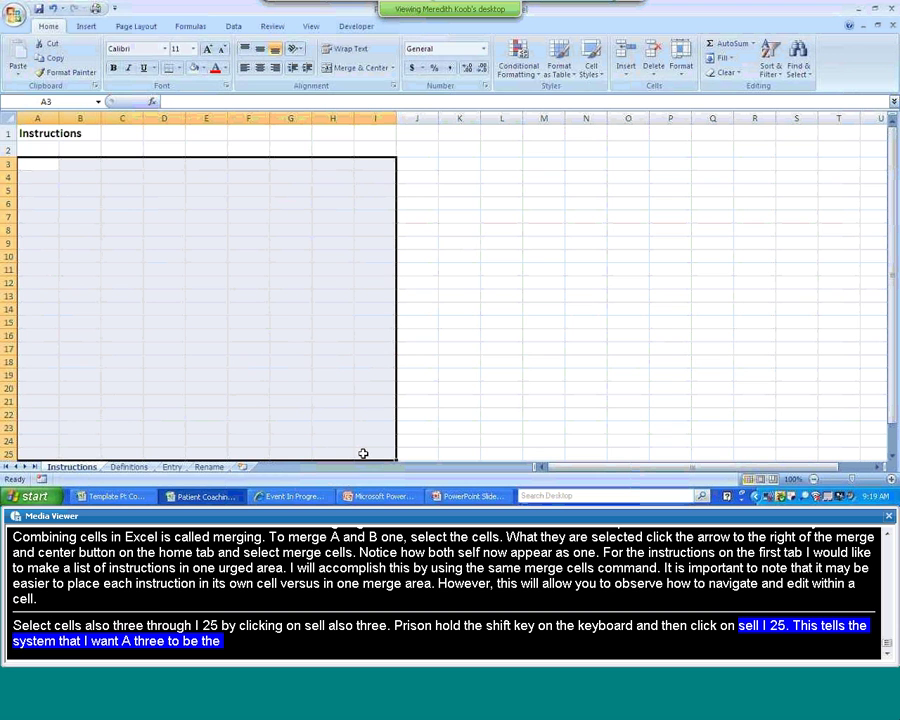
{"action": "left_click", "coordinate": [393, 68]}
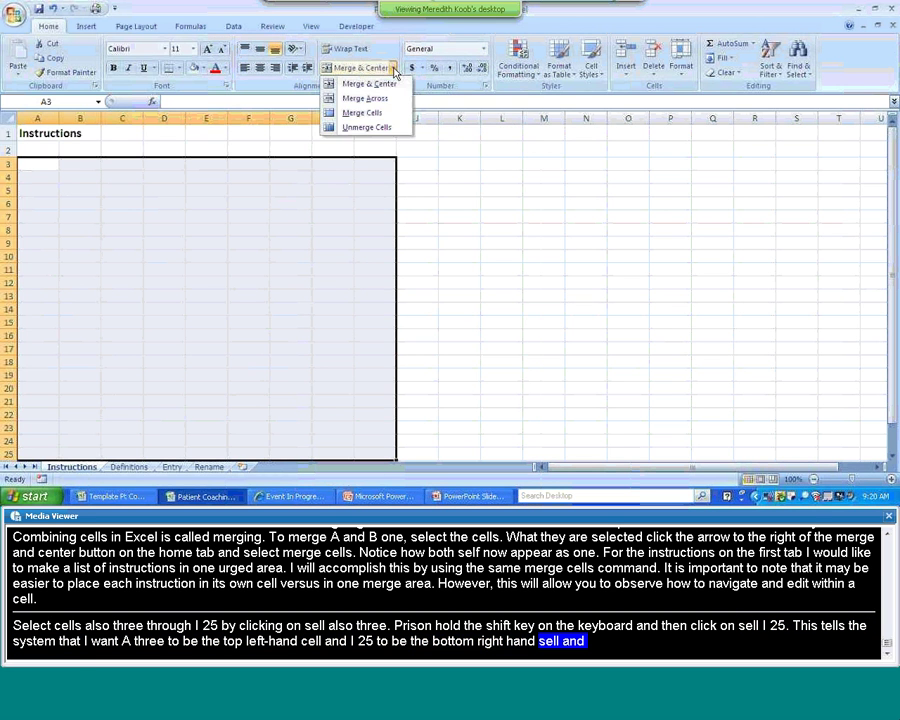
{"action": "left_click", "coordinate": [378, 117]}
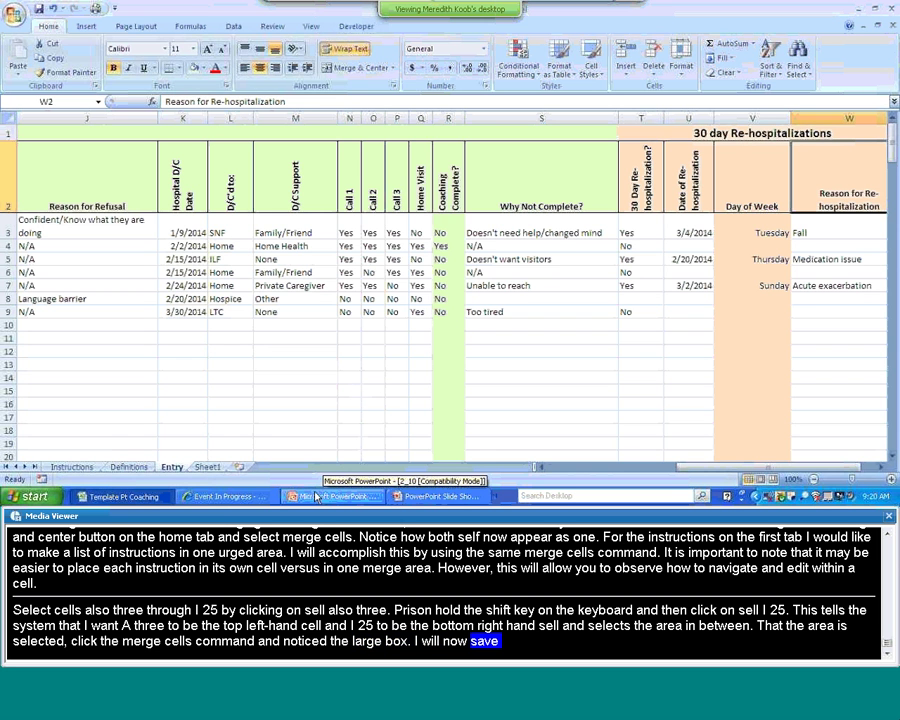
Step: Switch to the PowerPoint slide show and advance to the Additional Resources slide
{"action": "key", "text": "alt+Tab"}
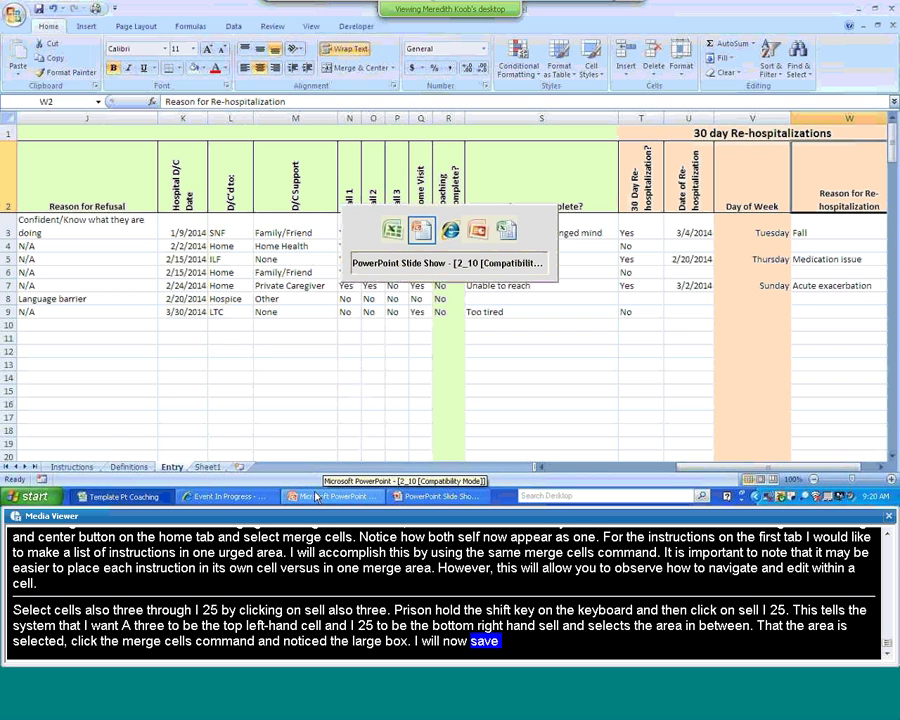
{"action": "key", "text": "alt+Tab"}
{"action": "key", "text": "alt+Tab"}
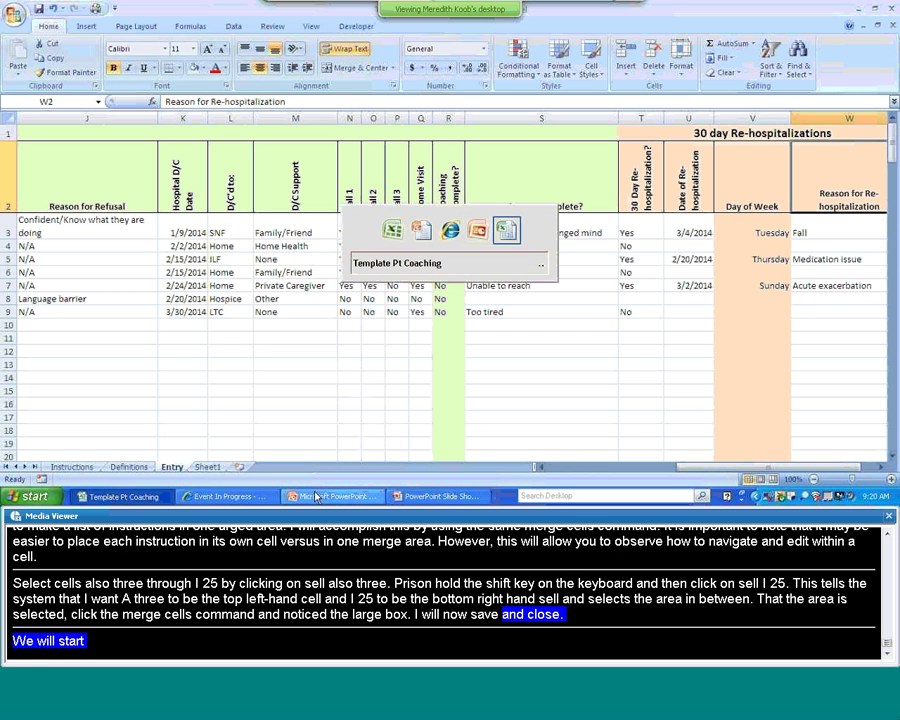
{"action": "key", "text": "alt+Tab"}
{"action": "key", "text": "alt+Tab"}
{"action": "key", "text": "alt+Tab"}
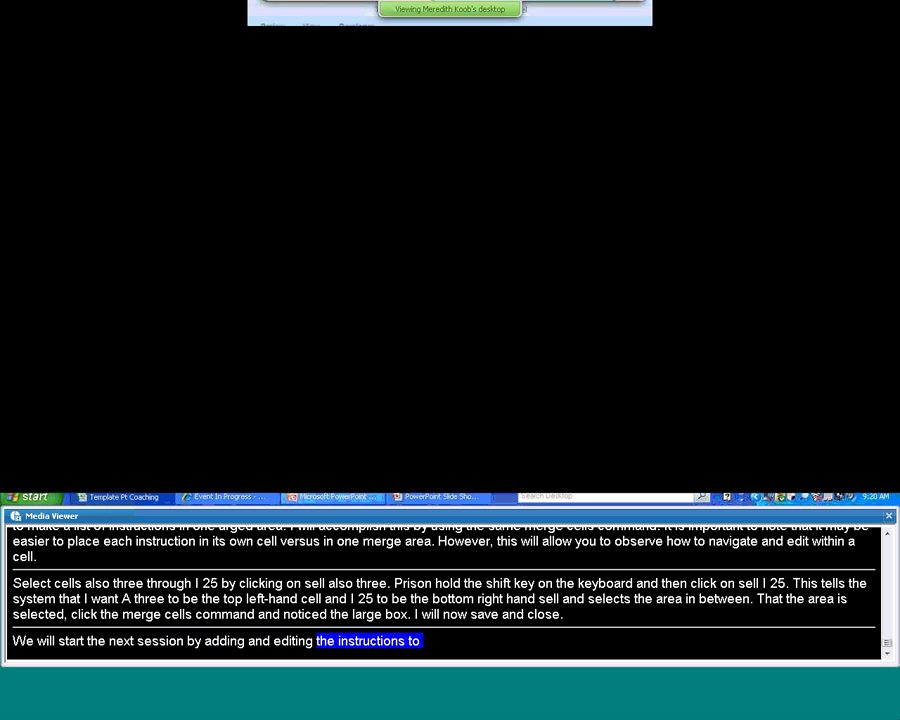
{"action": "key", "text": "Right"}
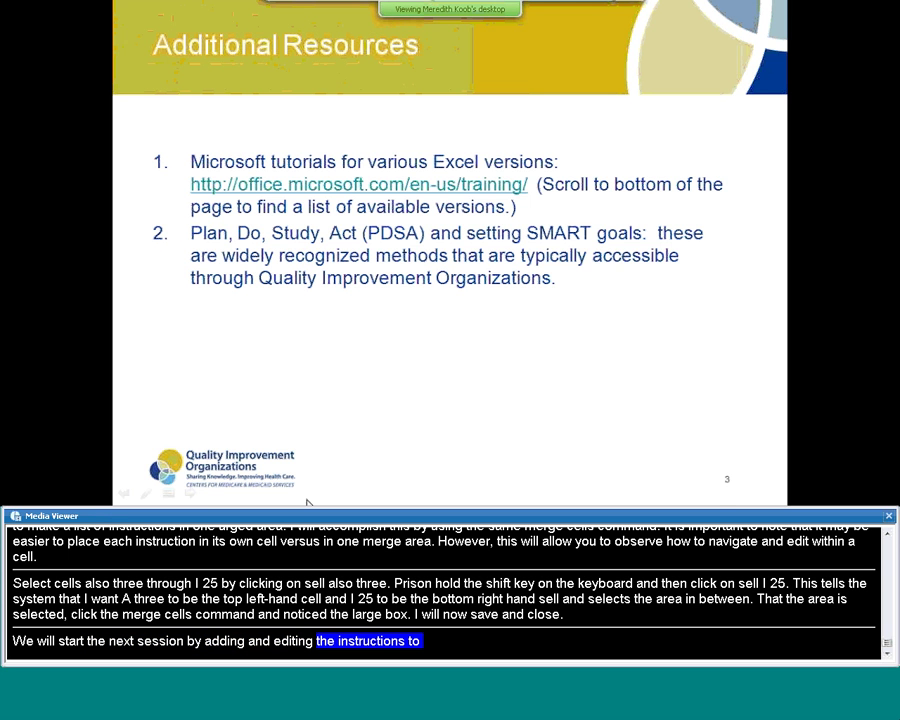